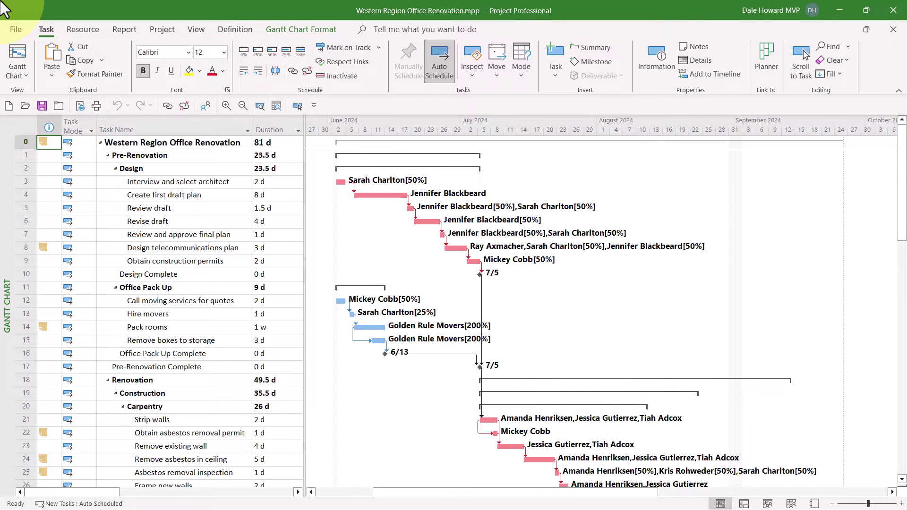
# Select task 38, the Carpentry Complete milestone, in the renovation schedule.
pyautogui.scroll(-3, 133, 274)
pyautogui.scroll(-6, 134, 274)
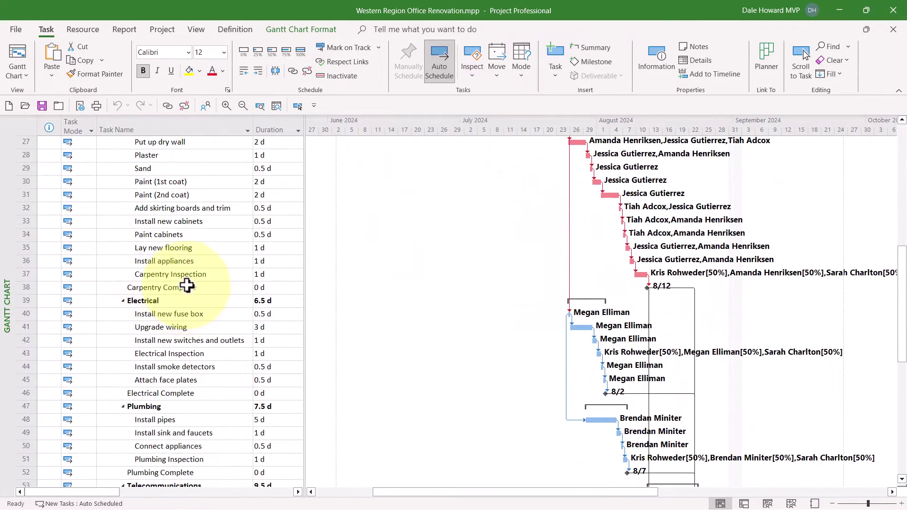
pyautogui.click(187, 285)
pyautogui.scroll(2, 191, 296)
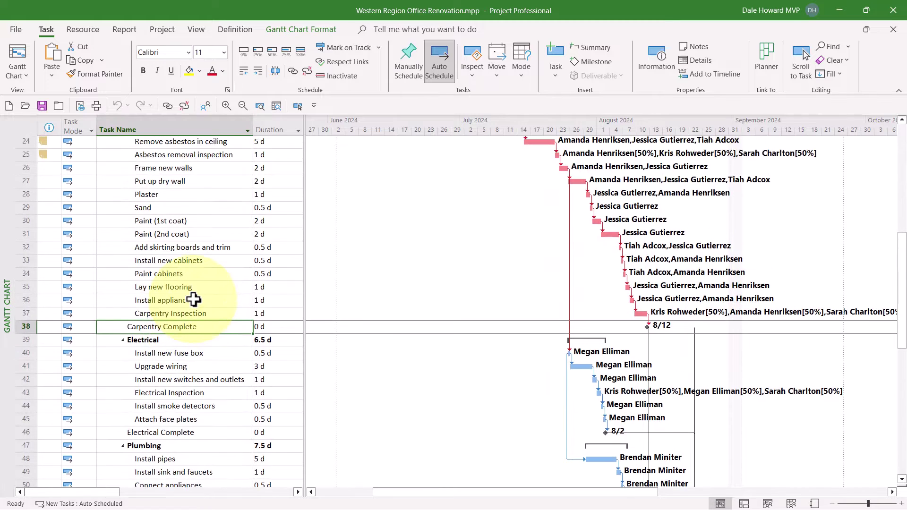
pyautogui.scroll(2, 193, 299)
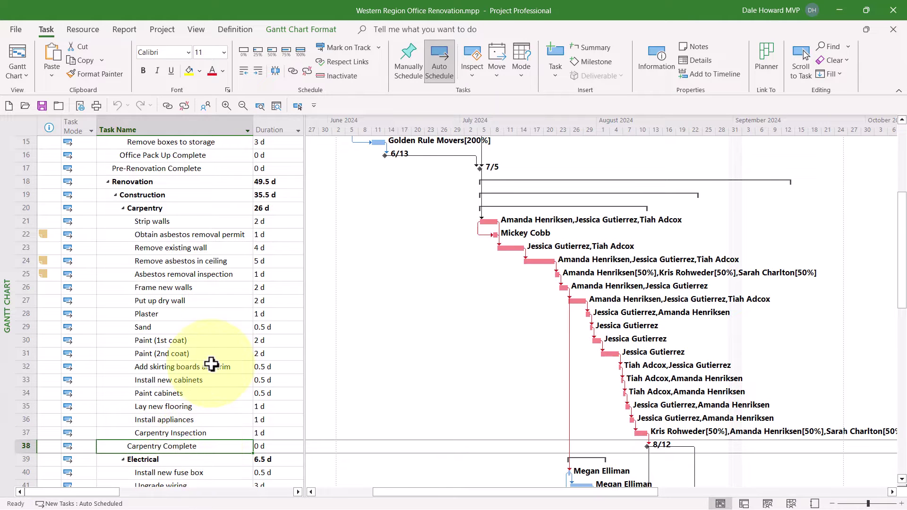
# Uncheck Critical Tasks in the Gantt Chart Format Bar Styles group so bars show plain blue.
pyautogui.click(284, 28)
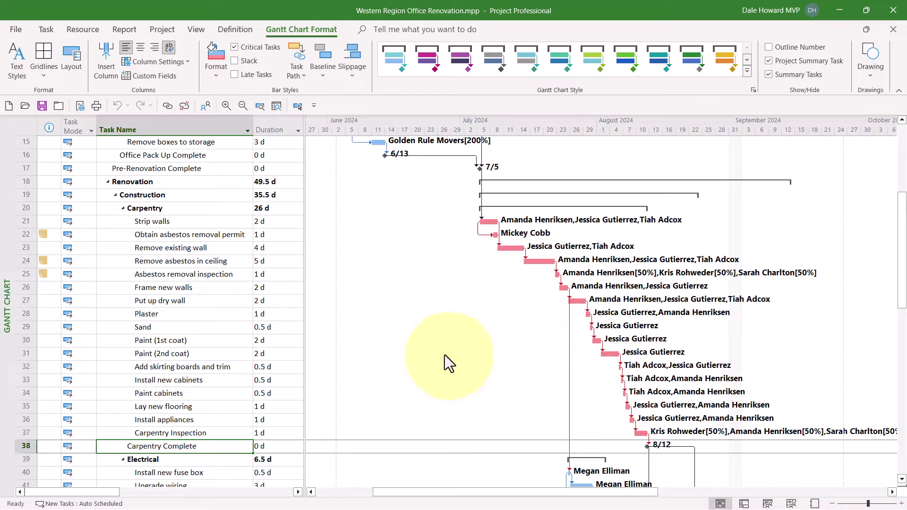
pyautogui.scroll(3, 403, 316)
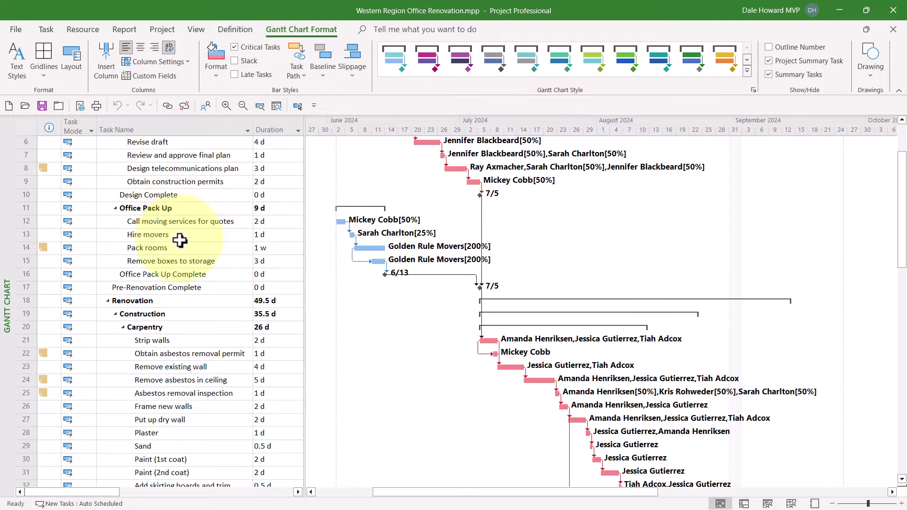
pyautogui.scroll(-4, 179, 241)
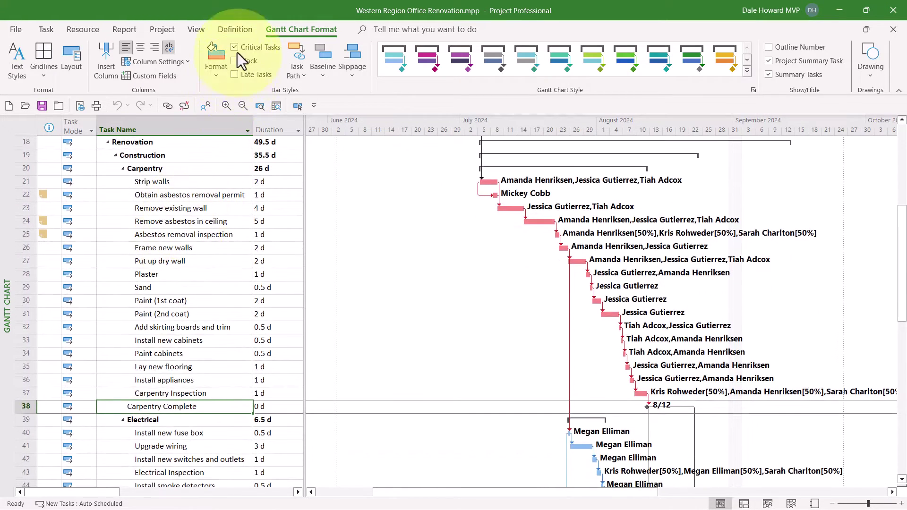
pyautogui.click(235, 47)
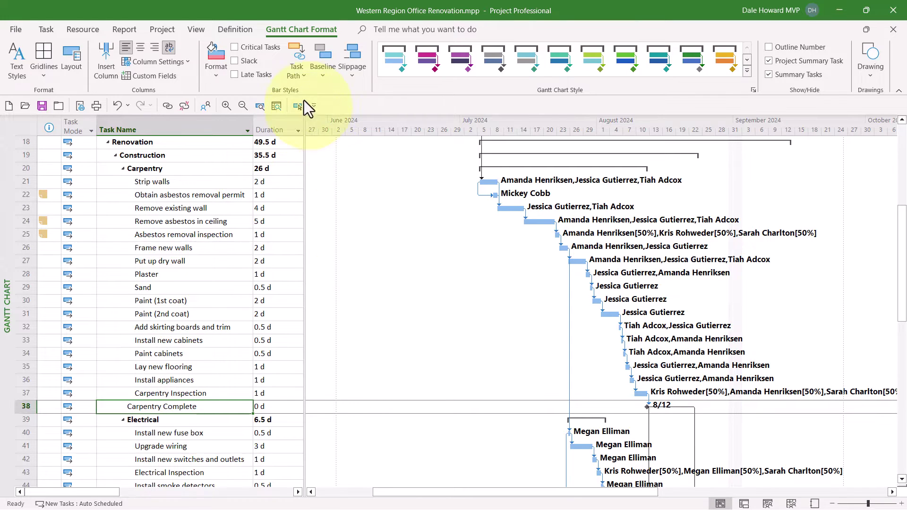
# Highlight all predecessors of Carpentry Complete in yellow with Task Path > Predecessors.
pyautogui.click(301, 71)
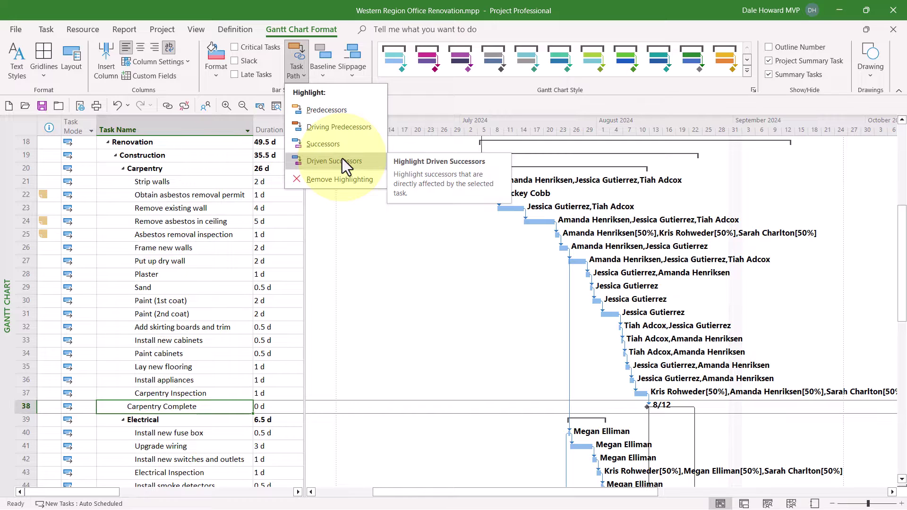
pyautogui.click(346, 109)
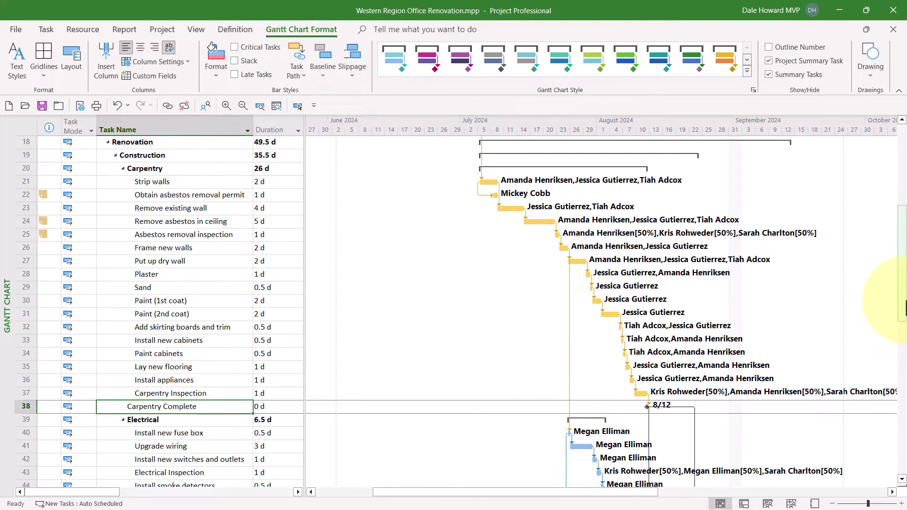
pyautogui.moveTo(905, 306); pyautogui.dragTo(904, 210)
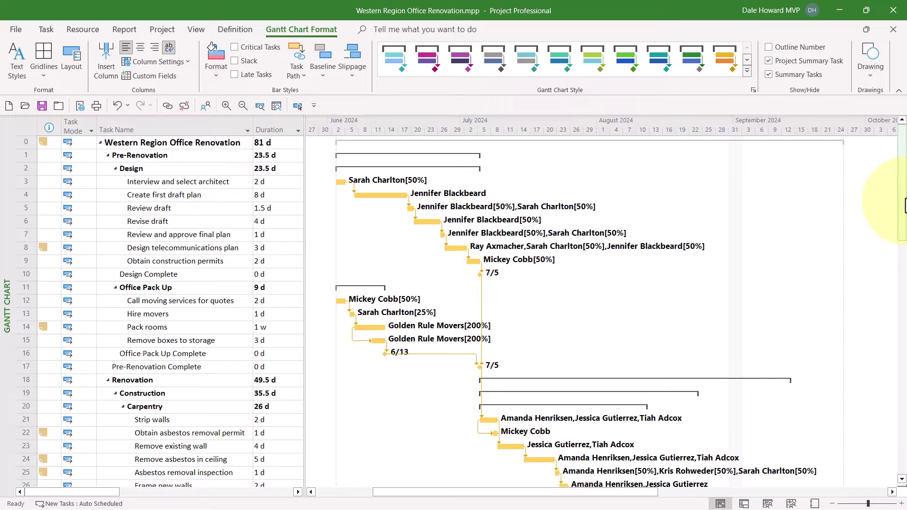
pyautogui.moveTo(903, 172); pyautogui.dragTo(904, 262)
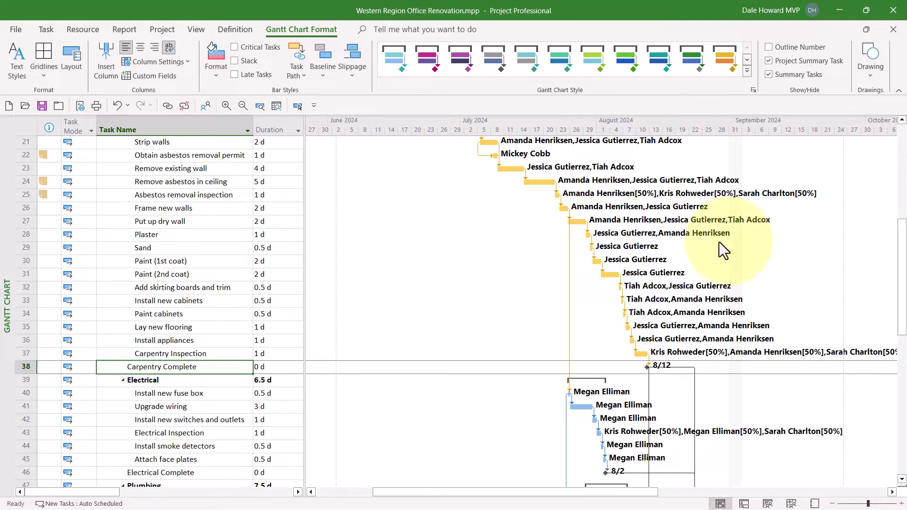
# Add Task Path > Driving Predecessors so Carpentry Complete's driving chain shows in orange.
pyautogui.click(302, 74)
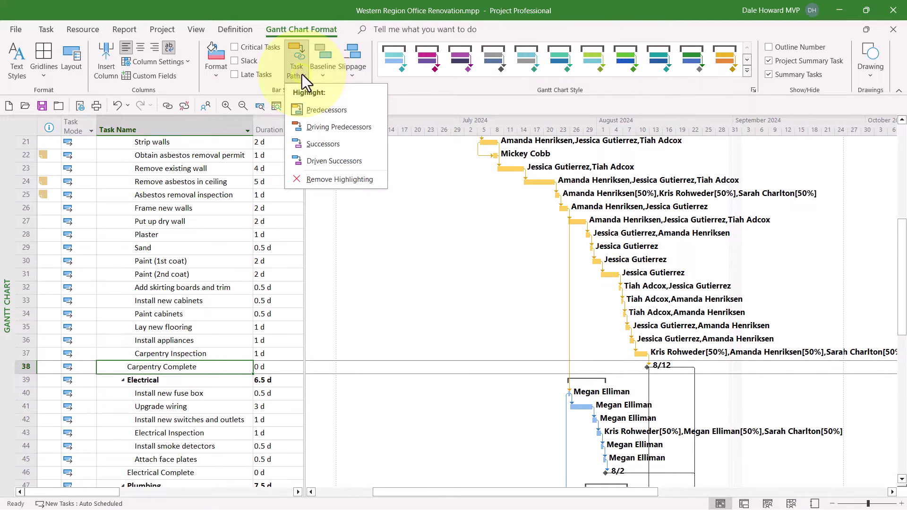
pyautogui.click(334, 130)
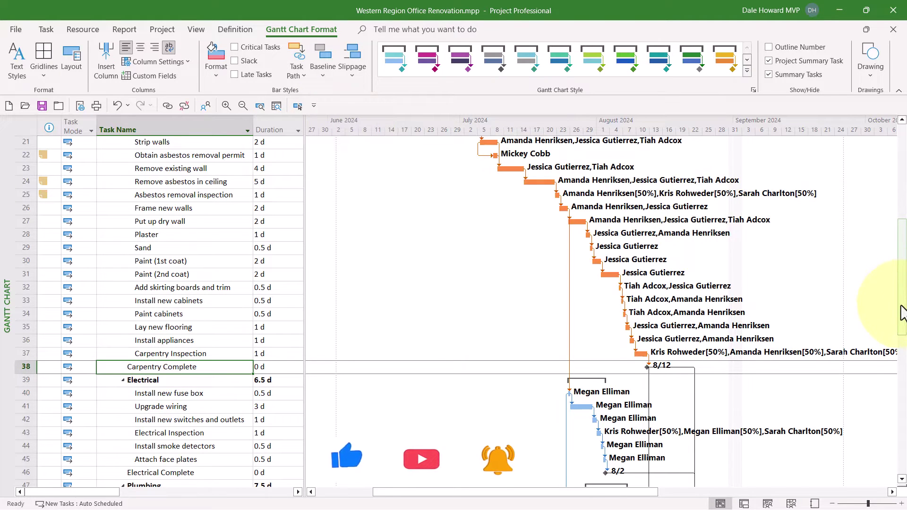
pyautogui.scroll(2, 903, 311)
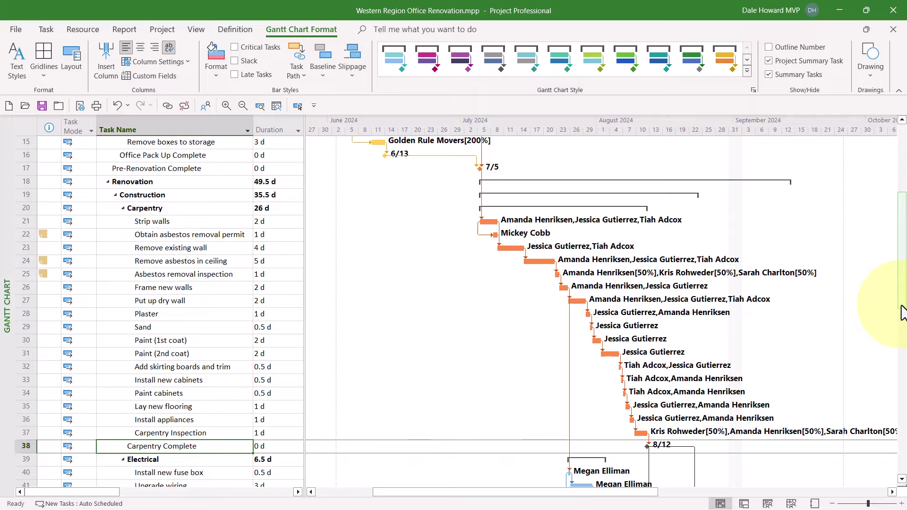
pyautogui.moveTo(903, 307); pyautogui.dragTo(903, 257)
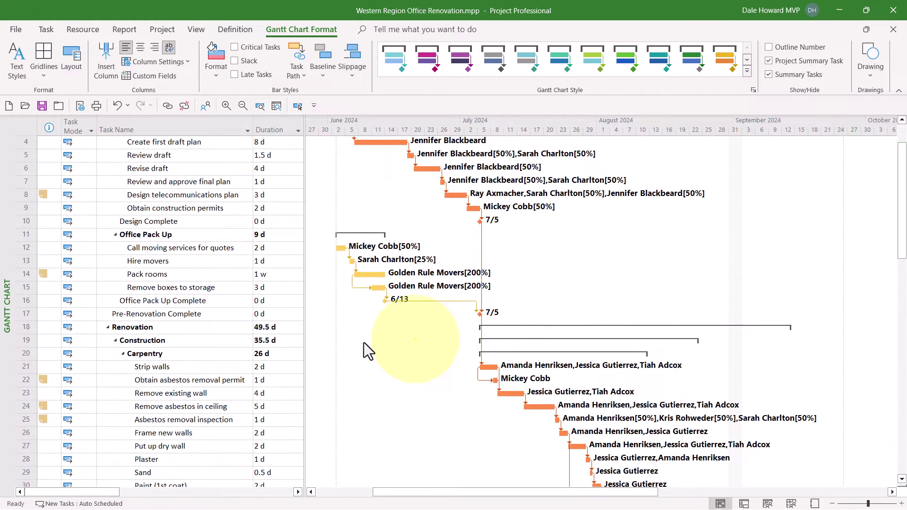
pyautogui.scroll(-2, 148, 355)
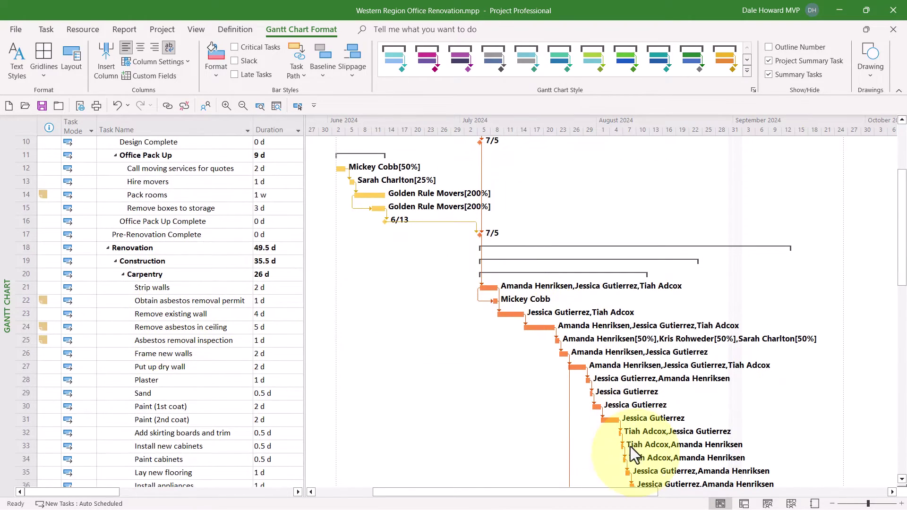
pyautogui.scroll(1, 495, 381)
pyautogui.scroll(3, 494, 381)
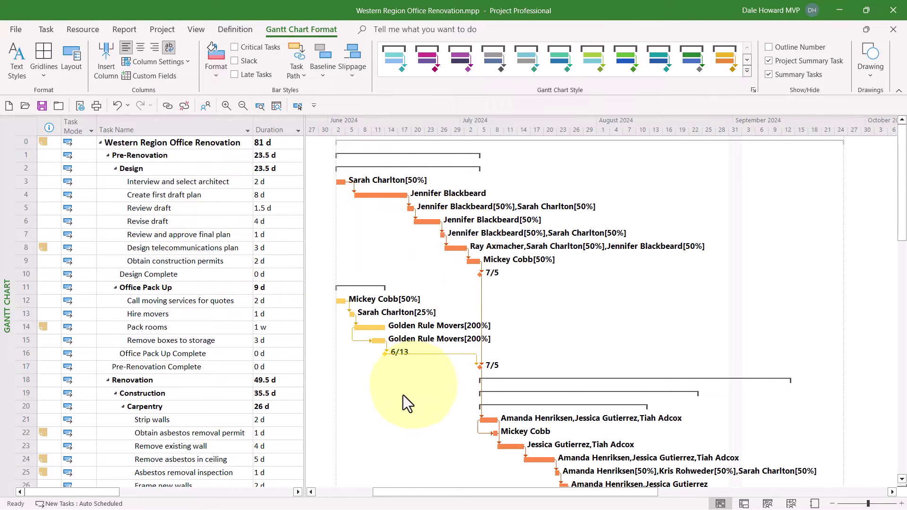
pyautogui.scroll(-1, 402, 393)
pyautogui.scroll(-1, 402, 395)
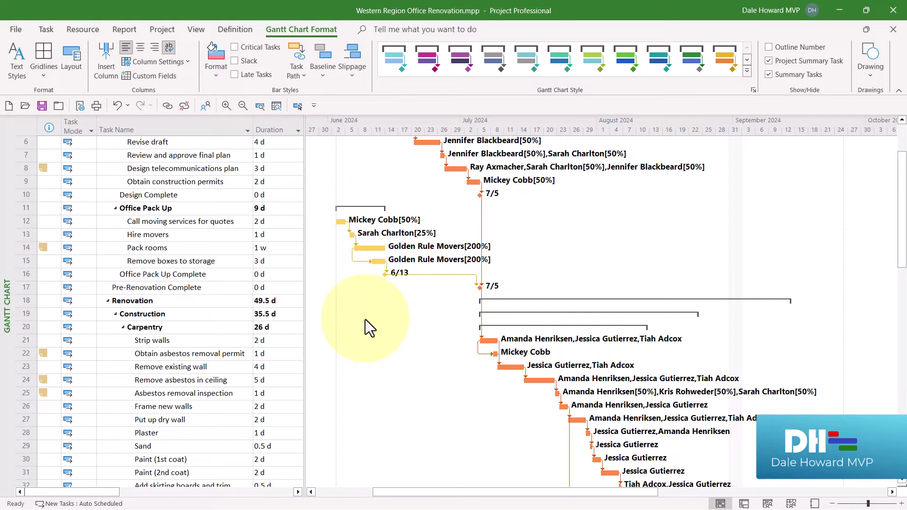
pyautogui.scroll(-3, 364, 320)
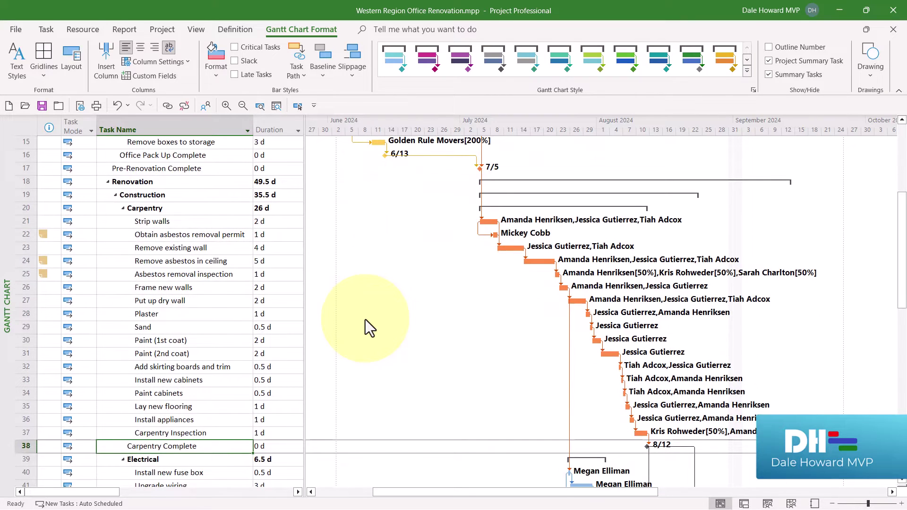
pyautogui.scroll(3, 365, 319)
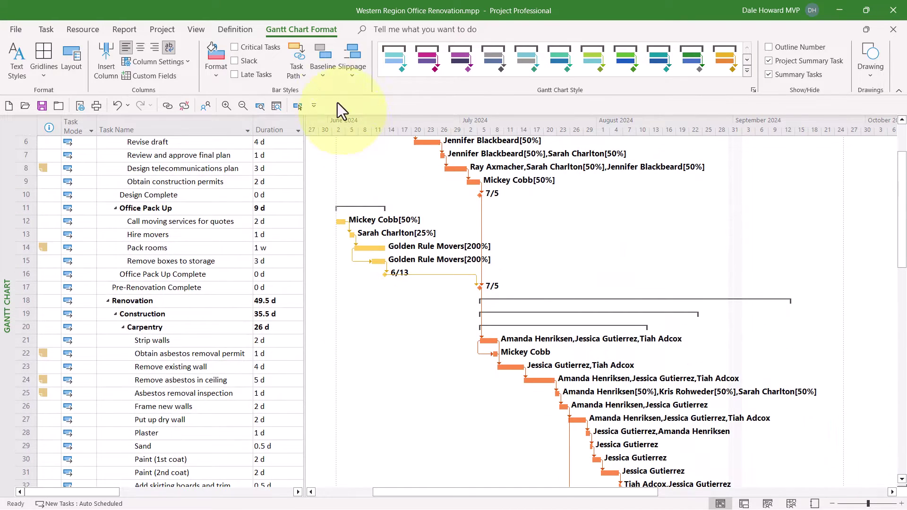
# Remove all task path highlighting from the Gantt chart.
pyautogui.click(302, 70)
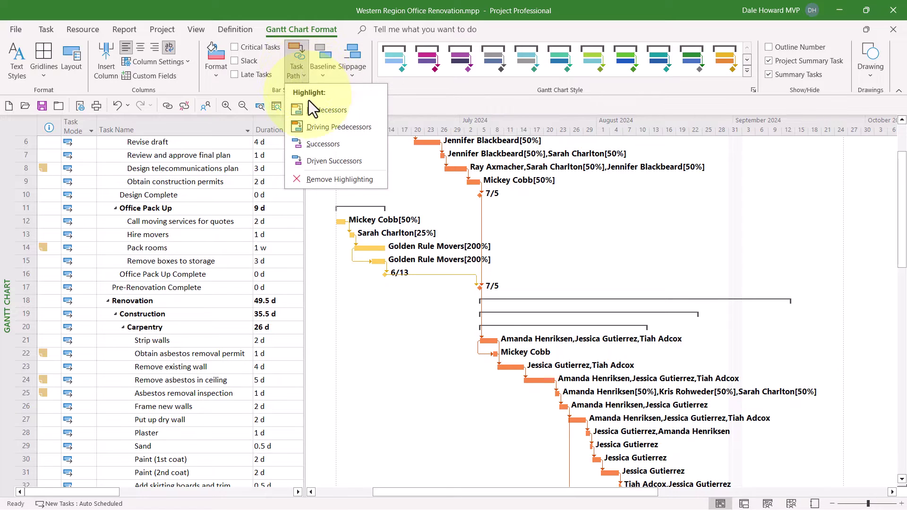
pyautogui.click(324, 182)
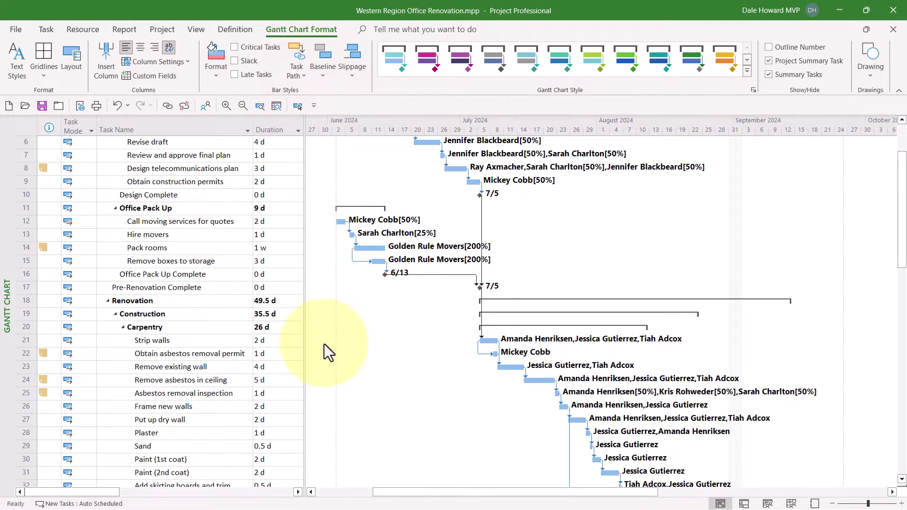
pyautogui.scroll(2, 336, 345)
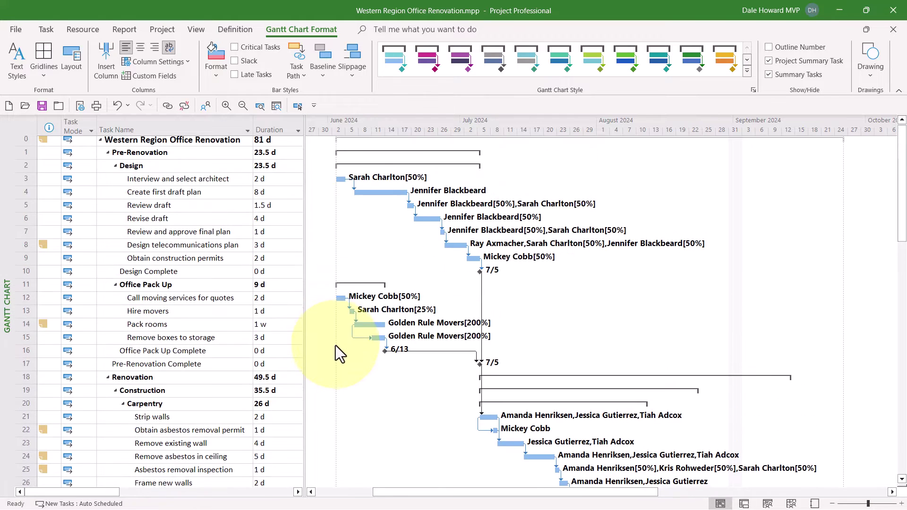
# Select the Install new fuse box task (row 40) in the Electrical phase.
pyautogui.scroll(-7, 206, 285)
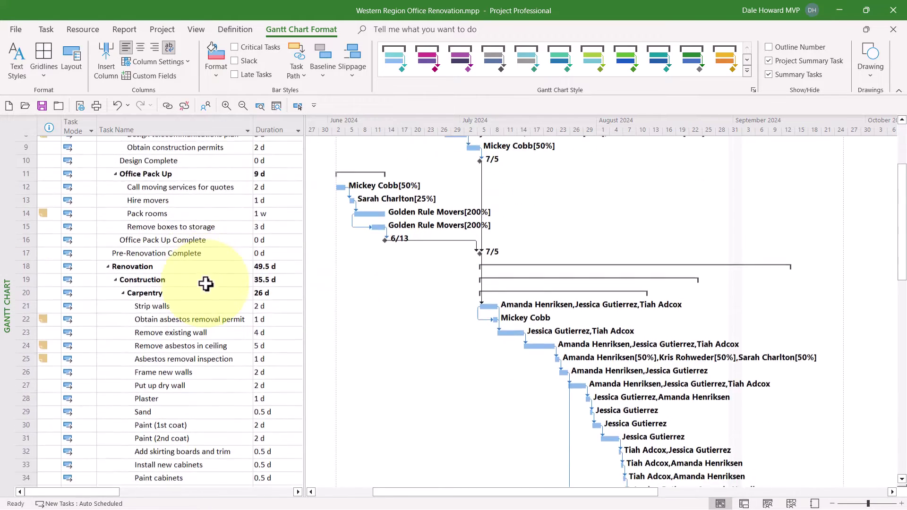
pyautogui.scroll(-2, 206, 283)
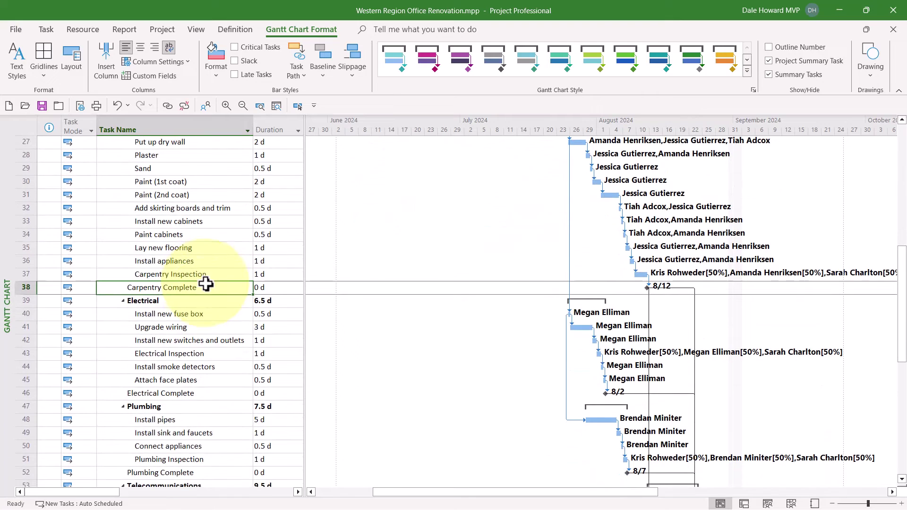
pyautogui.click(191, 315)
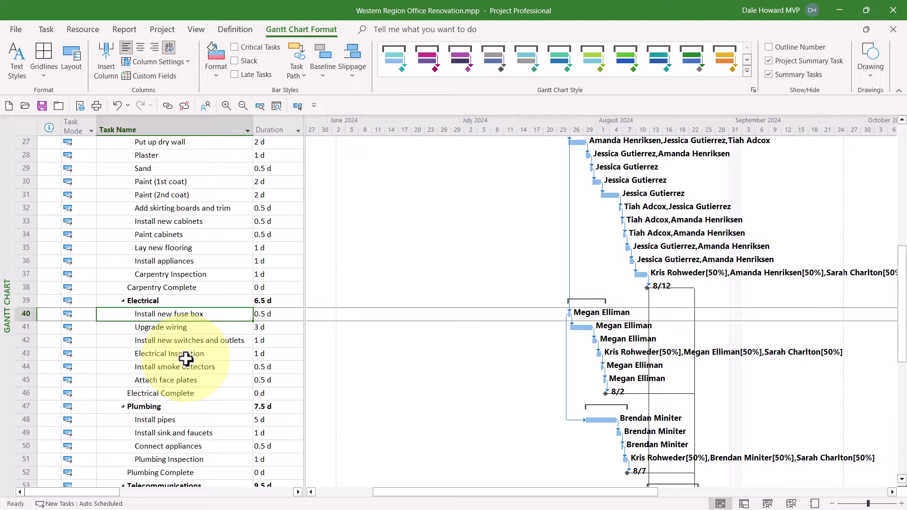
pyautogui.scroll(-3, 185, 359)
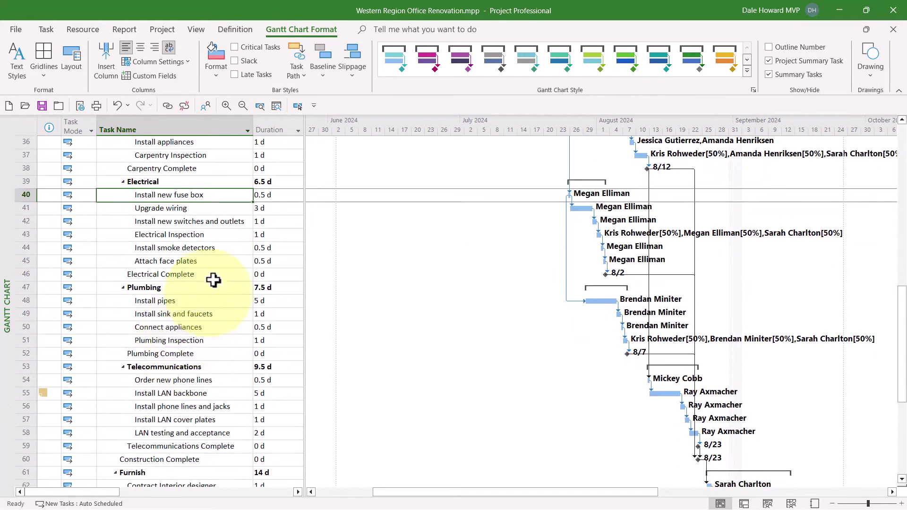
# Highlight Install new fuse box's successors in purple with Task Path > Successors, through 9/25.
pyautogui.click(296, 76)
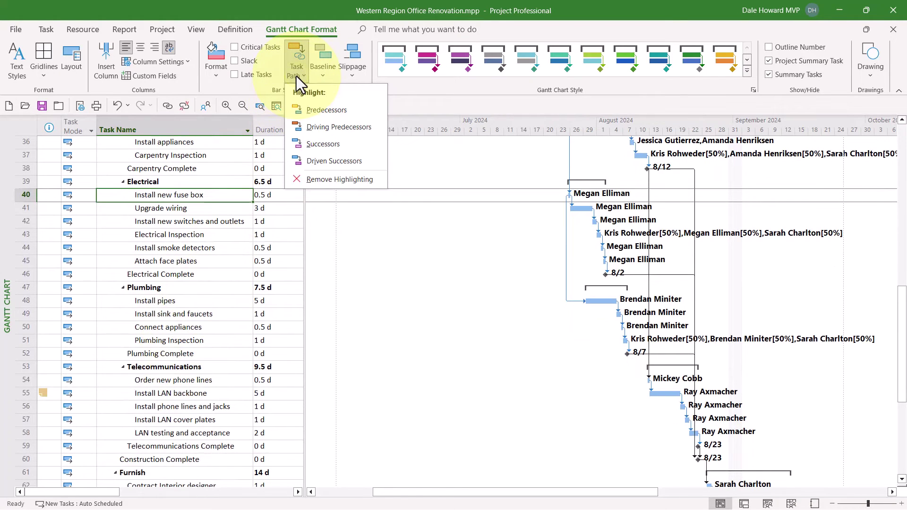
pyautogui.click(347, 143)
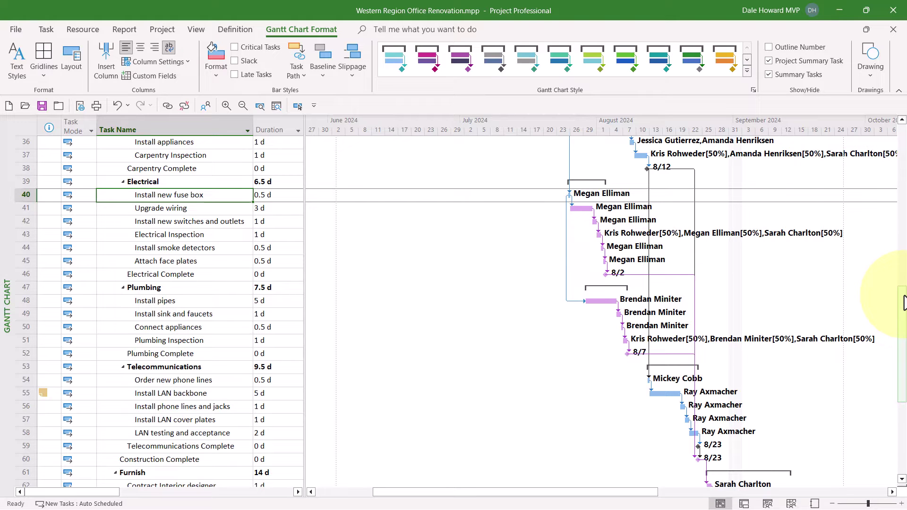
pyautogui.scroll(-1, 905, 307)
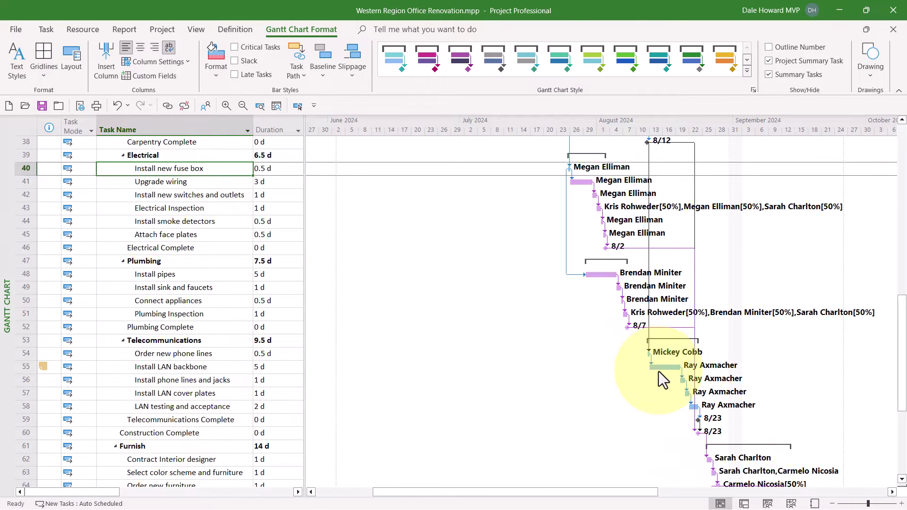
pyautogui.scroll(-2, 905, 346)
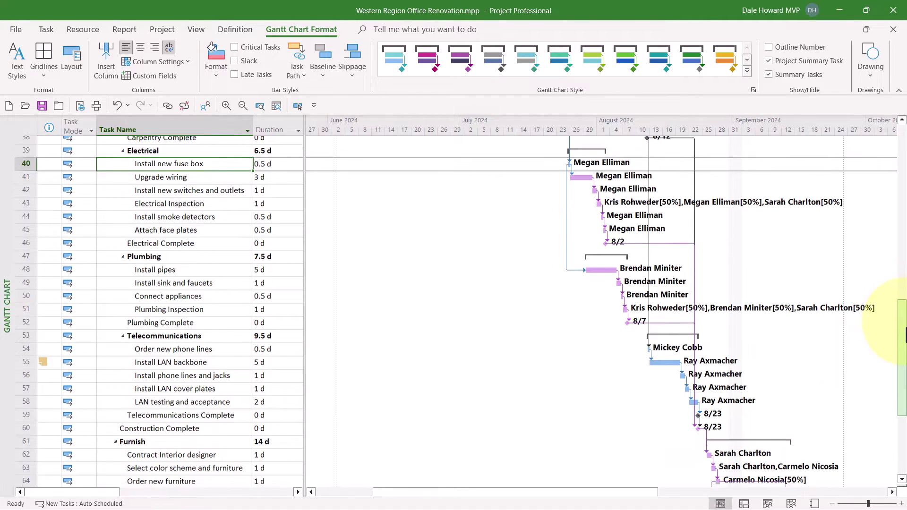
pyautogui.moveTo(905, 341); pyautogui.dragTo(905, 377)
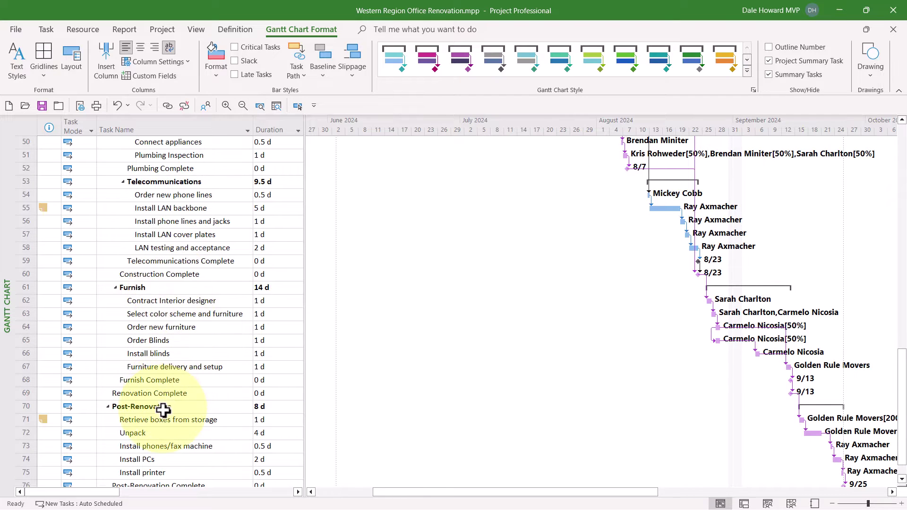
pyautogui.scroll(-1, 449, 353)
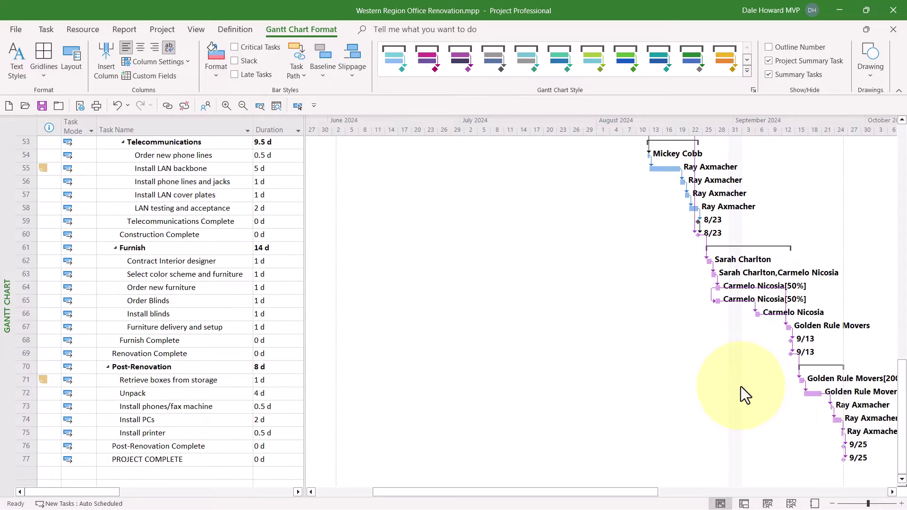
pyautogui.scroll(5, 741, 386)
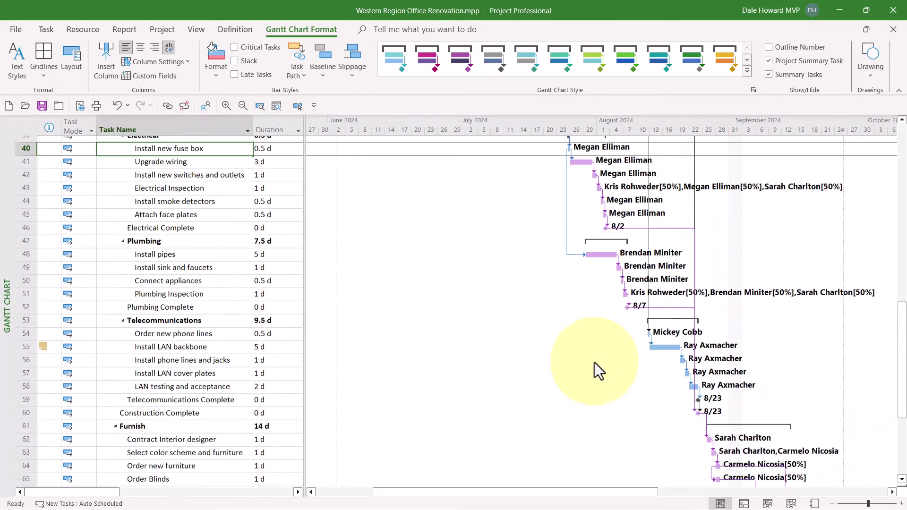
pyautogui.scroll(1, 594, 361)
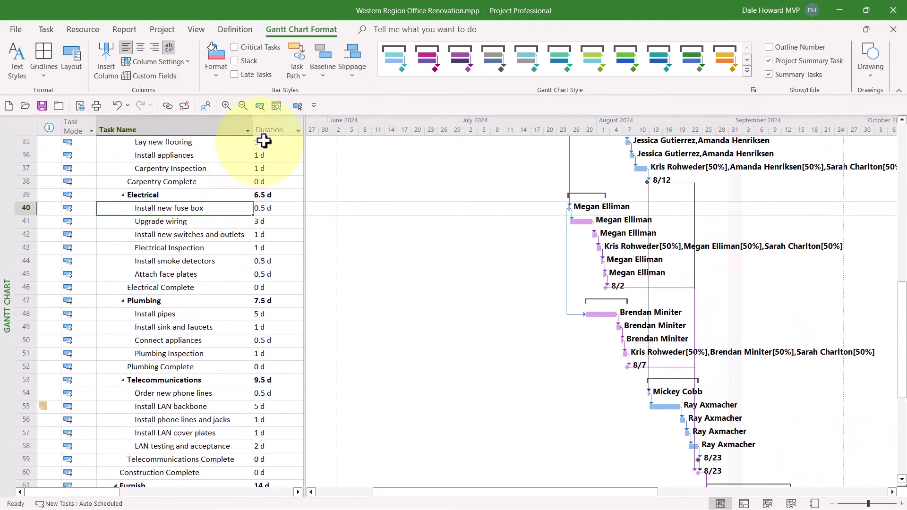
# Add Task Path > Driven Successors highlighting for Install new fuse box and review the bars.
pyautogui.click(299, 78)
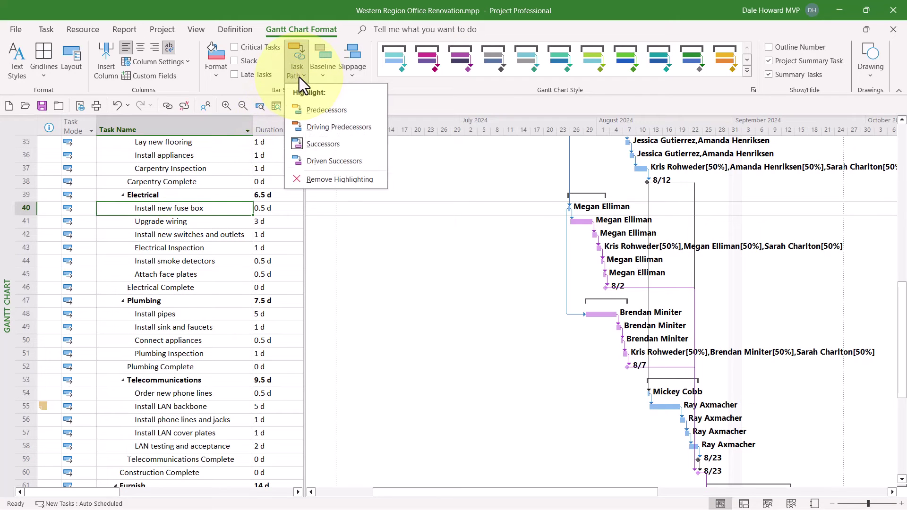
pyautogui.click(332, 164)
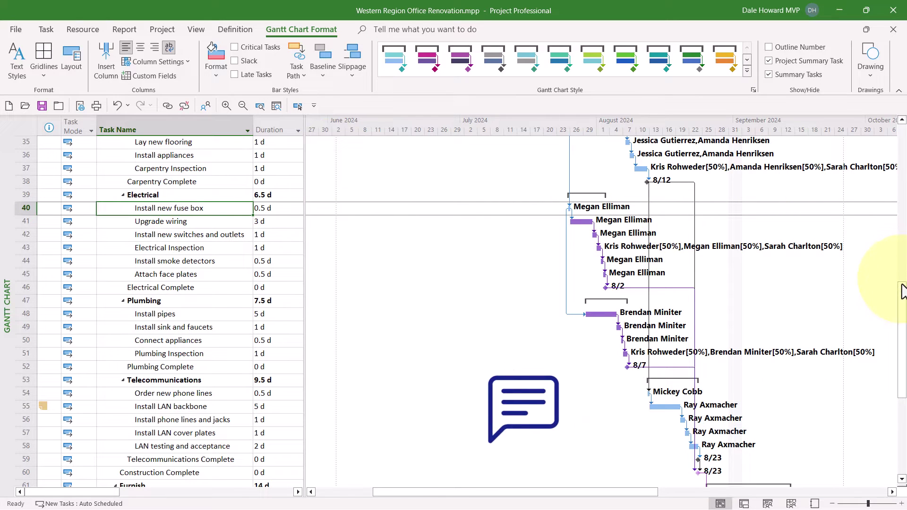
pyautogui.moveTo(903, 295); pyautogui.dragTo(904, 309)
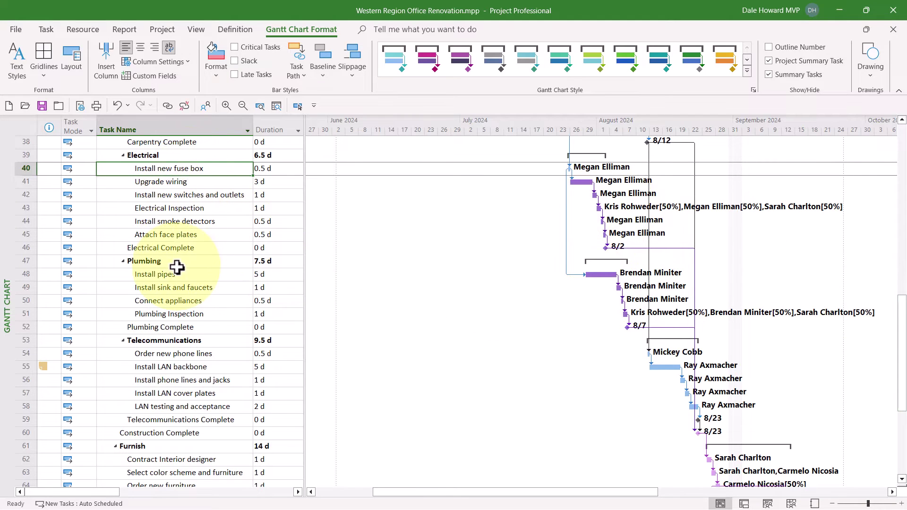
pyautogui.scroll(-3, 345, 279)
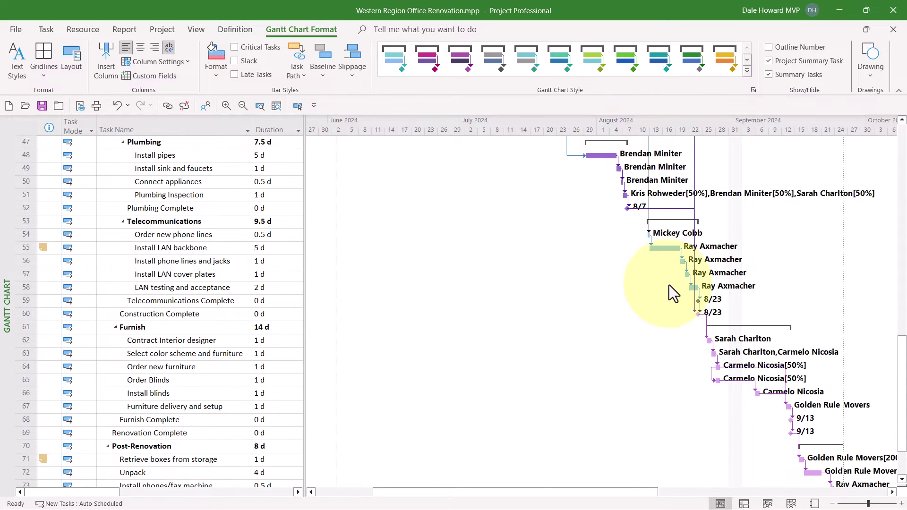
pyautogui.scroll(-2, 566, 320)
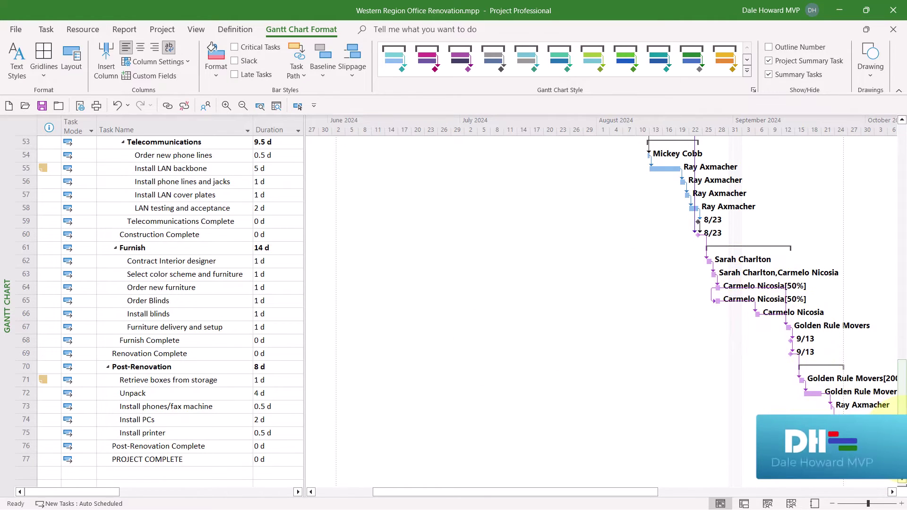
pyautogui.scroll(3, 898, 406)
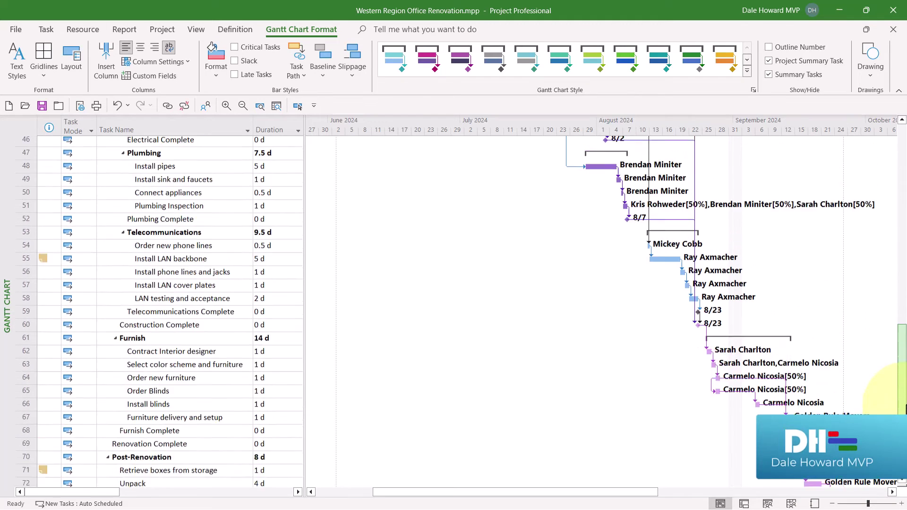
pyautogui.scroll(6, 897, 406)
# With Install new fuse box selected, choose Task Path > Remove Highlighting and return to the top.
pyautogui.click(657, 265)
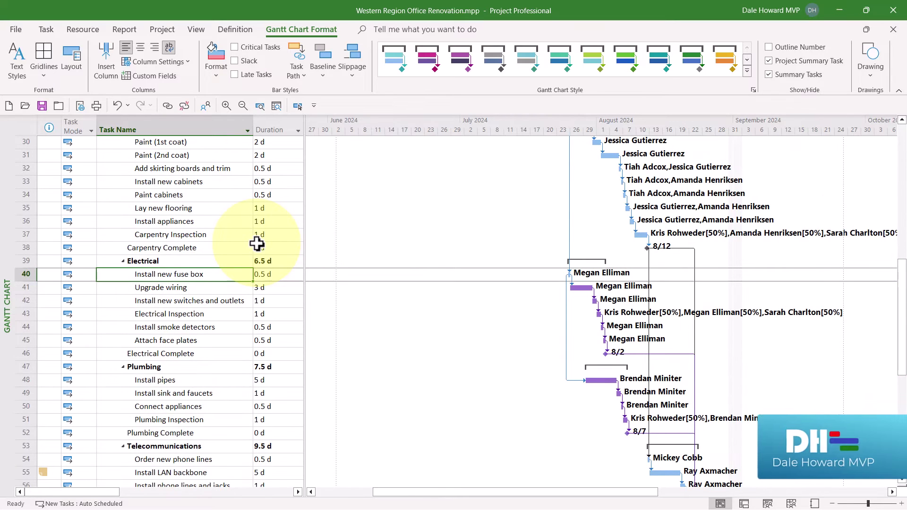
pyautogui.click(301, 76)
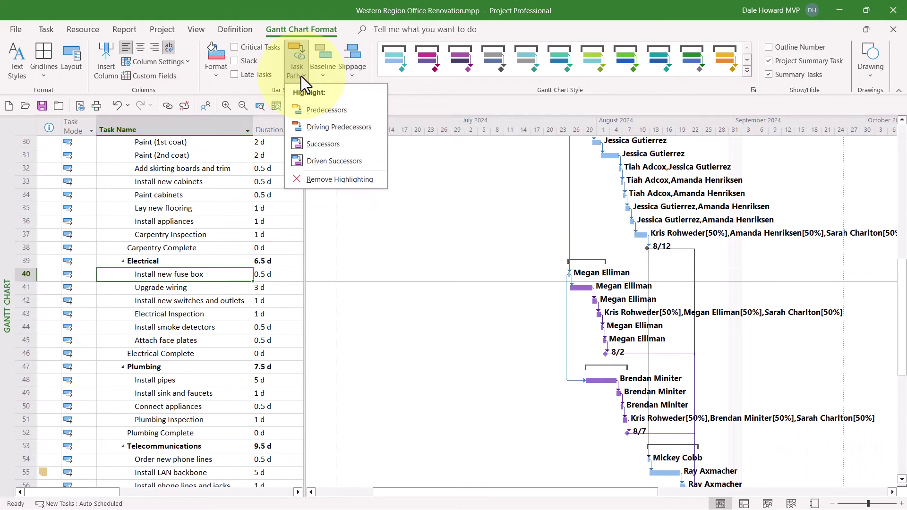
pyautogui.click(341, 180)
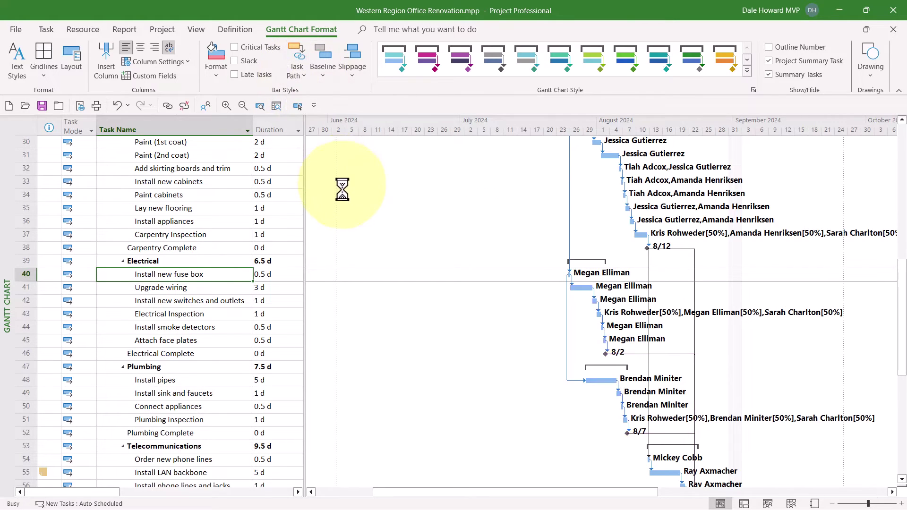
pyautogui.scroll(9, 345, 214)
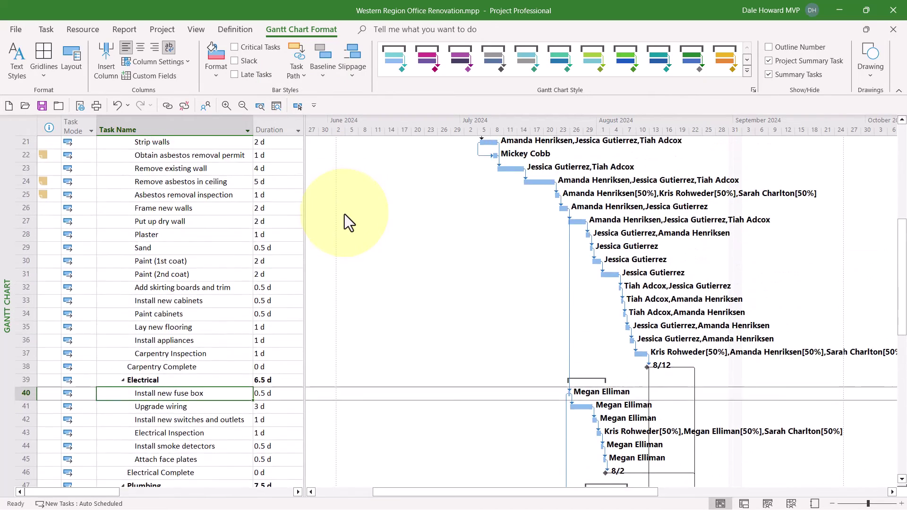
pyautogui.scroll(1, 343, 214)
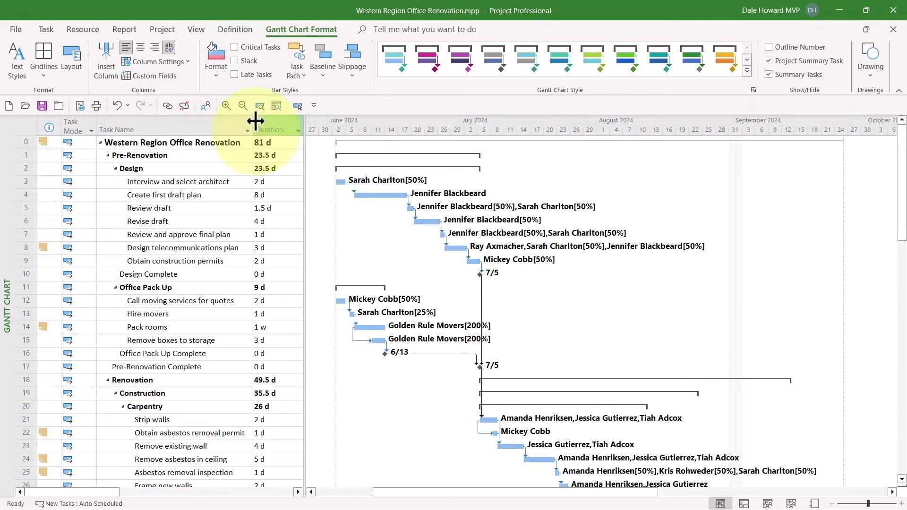
# Check Critical Tasks in Bar Styles so the Design and Carpentry critical path shows red.
pyautogui.click(236, 46)
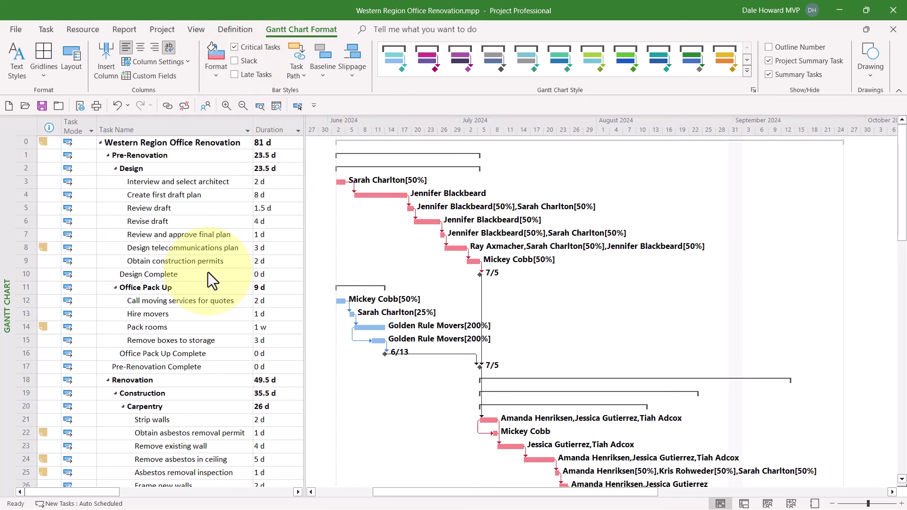